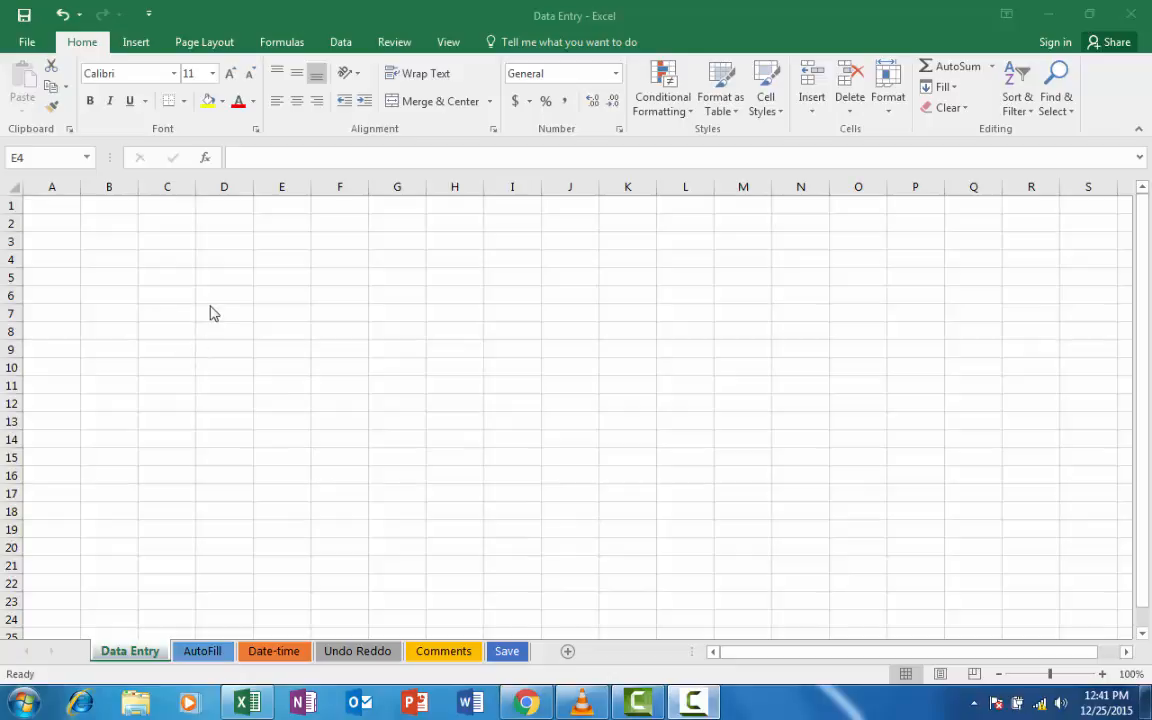
# Enter the label "Sales" in cell A2 of the Data Entry sheet.
pyautogui.click(237, 258)
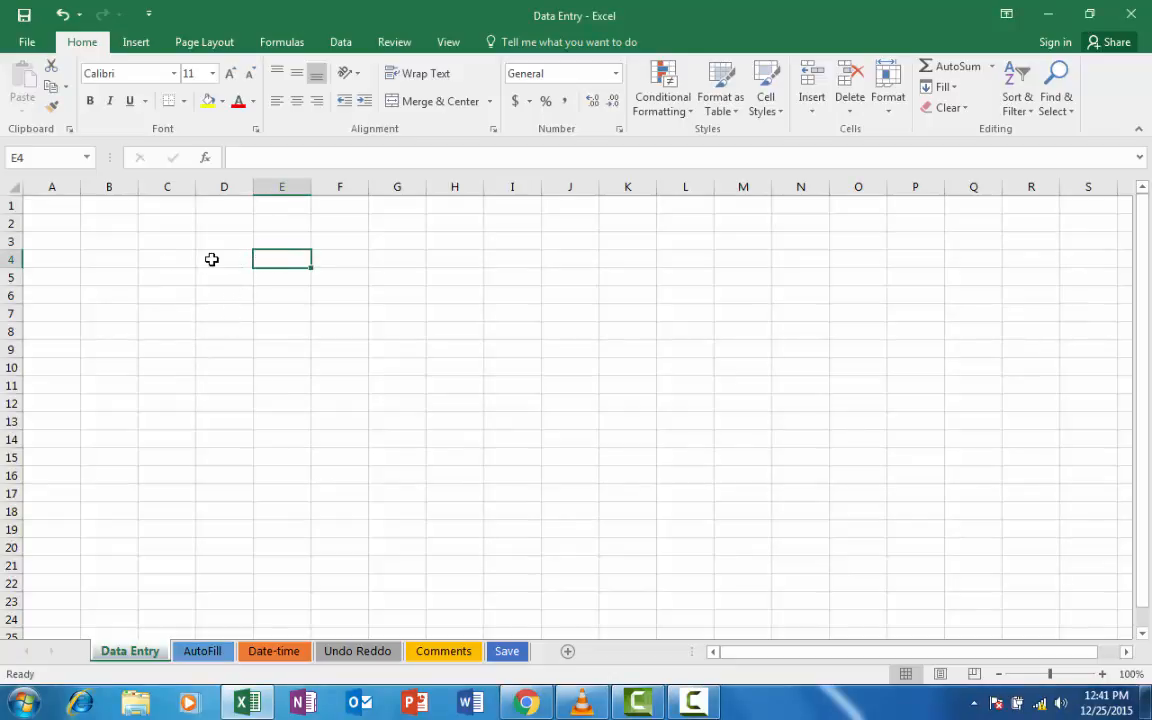
pyautogui.click(213, 259)
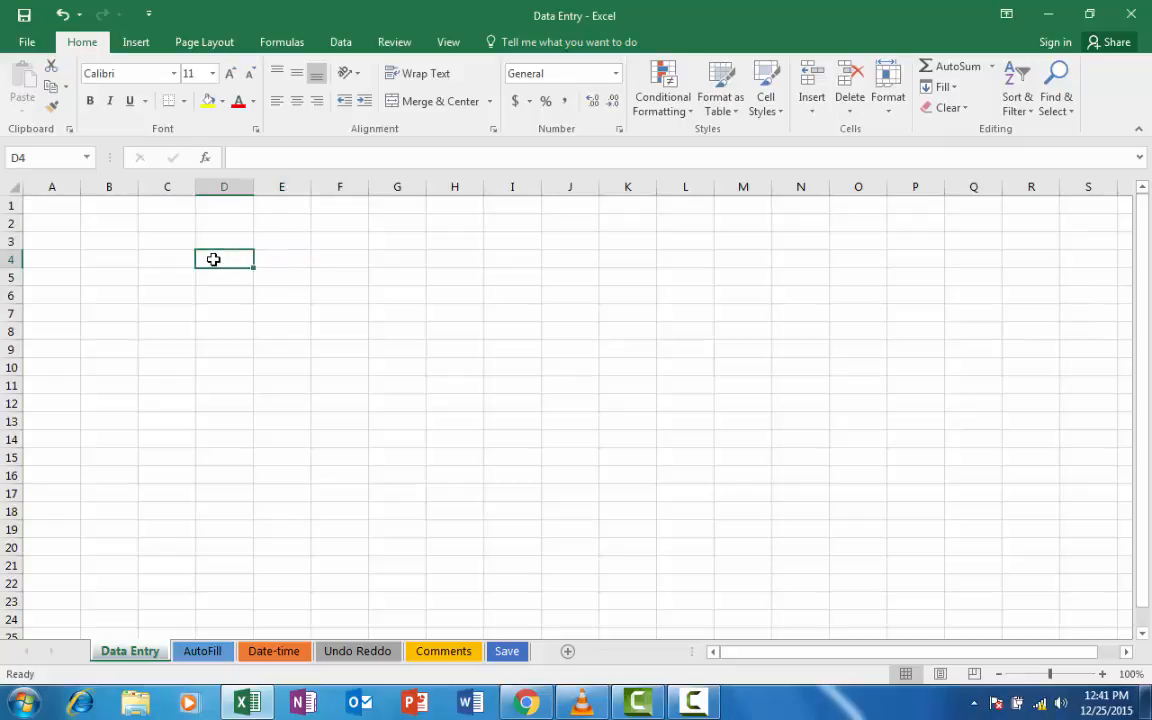
pyautogui.press('Left')
pyautogui.press('Left')
pyautogui.press('Left')
pyautogui.press('Up')
pyautogui.press('Up')
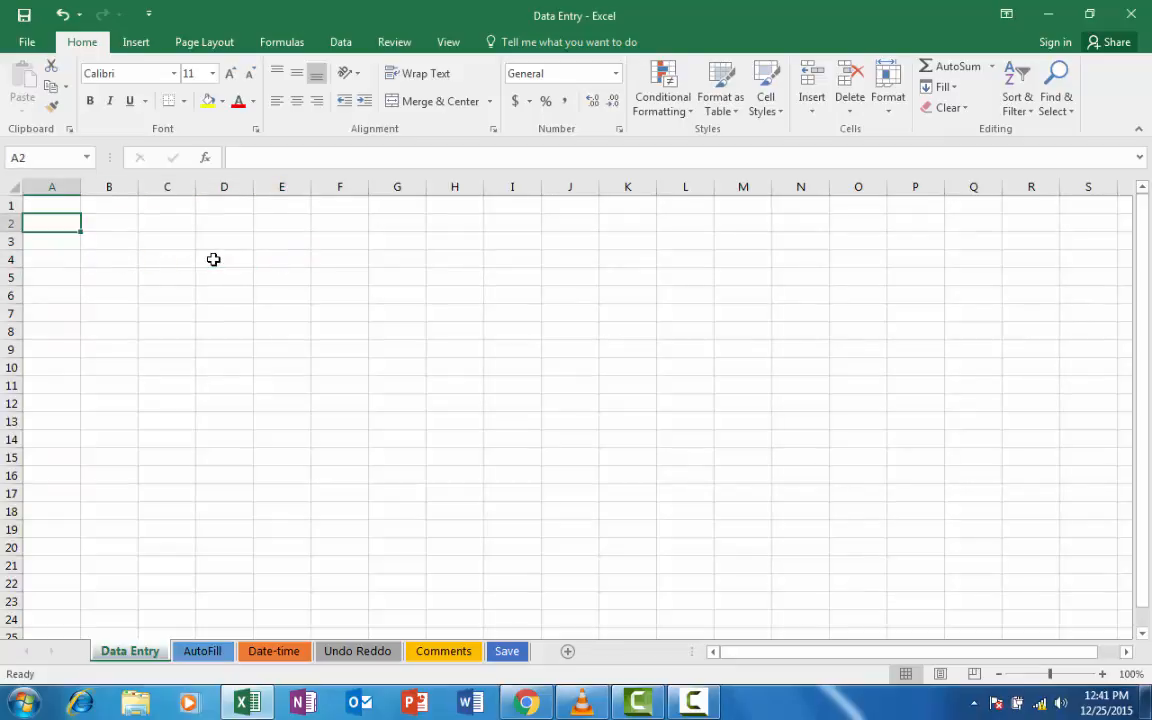
pyautogui.press('Down')
pyautogui.press('Down')
pyautogui.press('Down')
pyautogui.press('Up')
pyautogui.press('Up')
pyautogui.press('Up')
pyautogui.write('Sal')
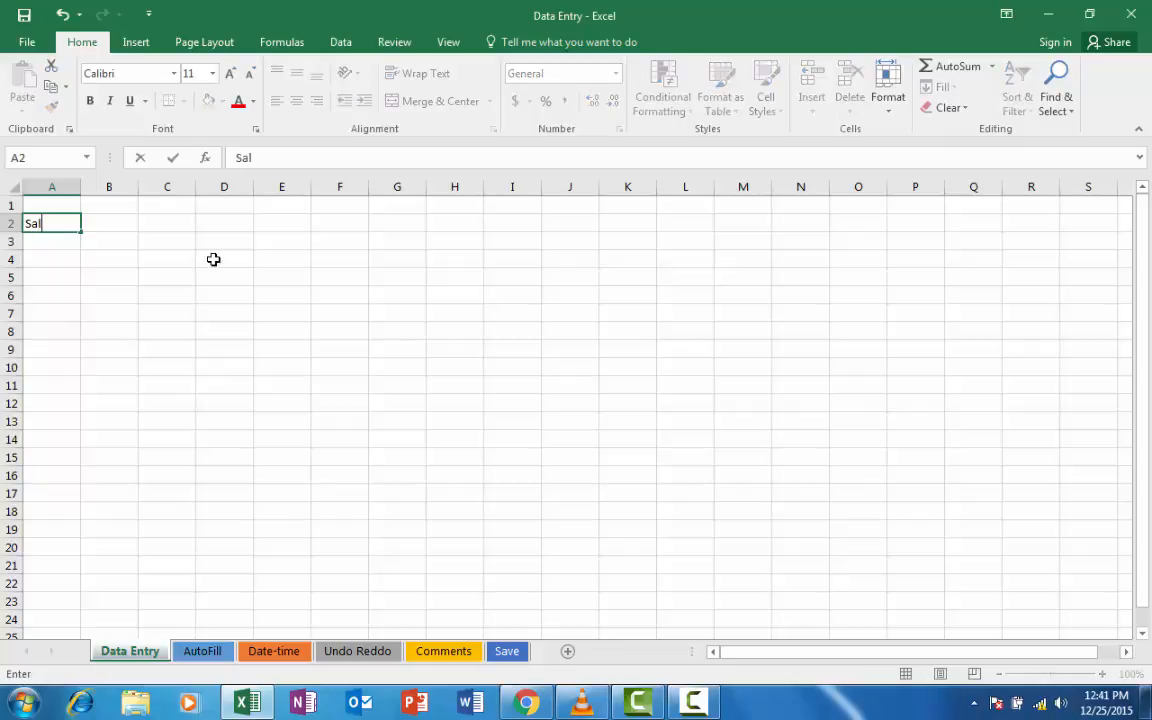
pyautogui.write('es')
pyautogui.press('Return')
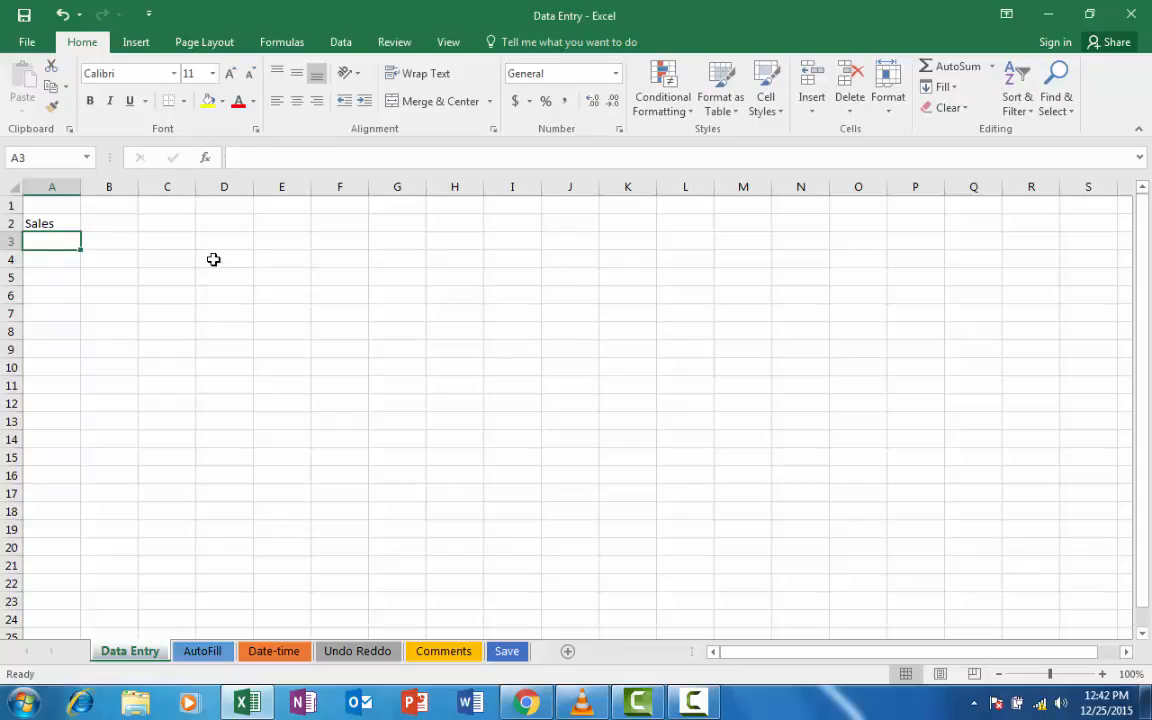
# Enter the label "Expenses" in cell A3 and "progit" in cell A4.
pyautogui.write('Expe')
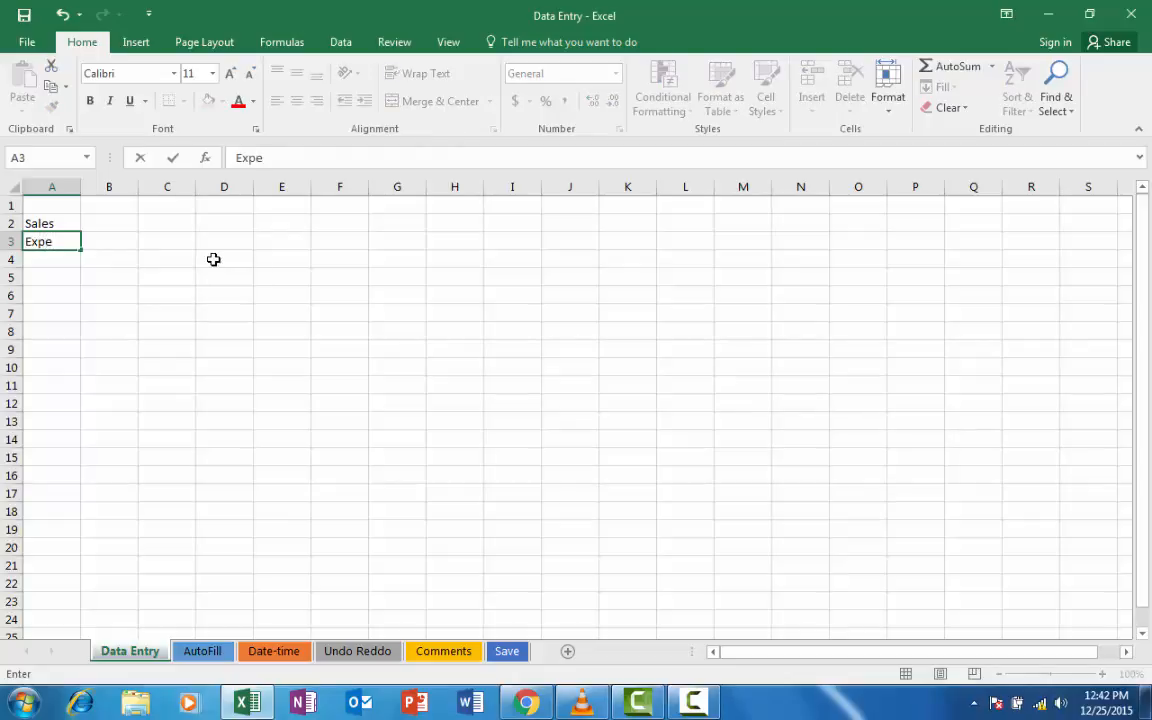
pyautogui.write('nses')
pyautogui.press('Return')
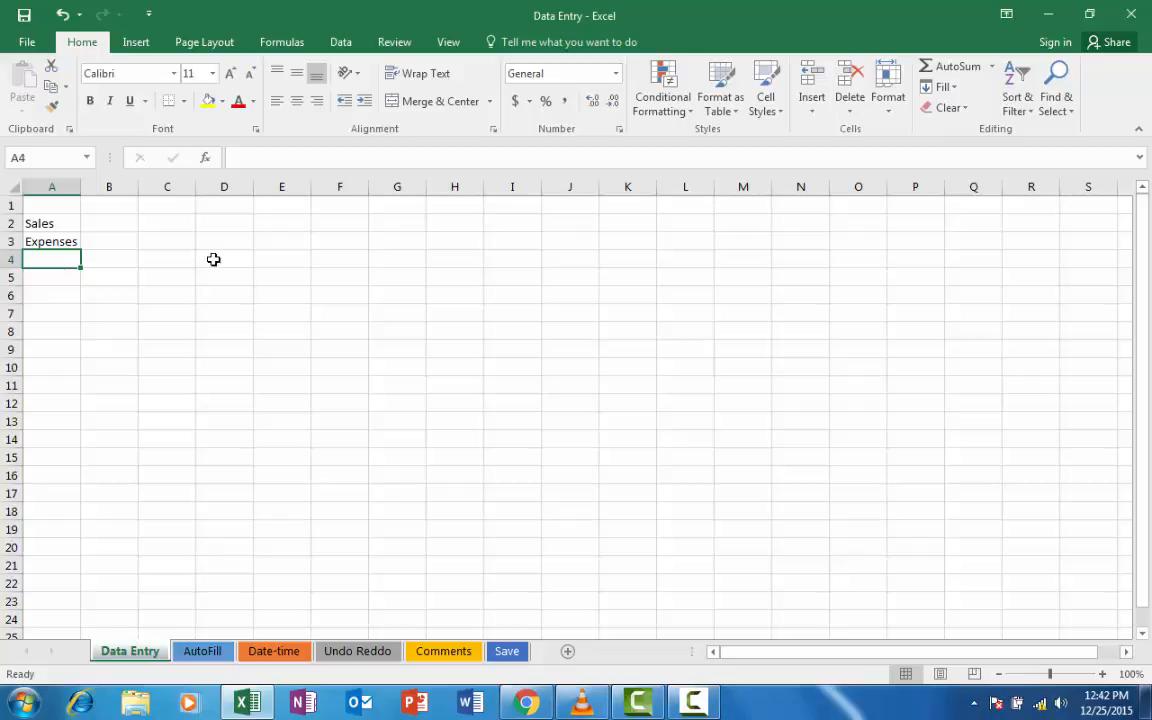
pyautogui.write('pro')
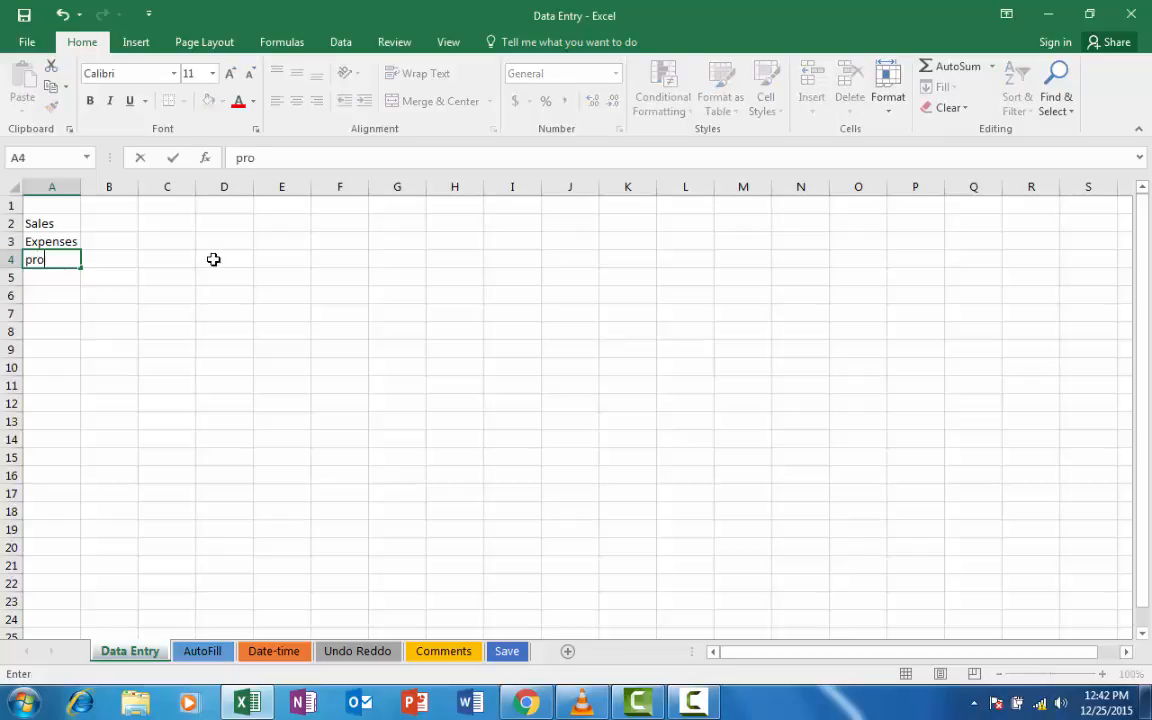
pyautogui.write('git')
pyautogui.press('Return')
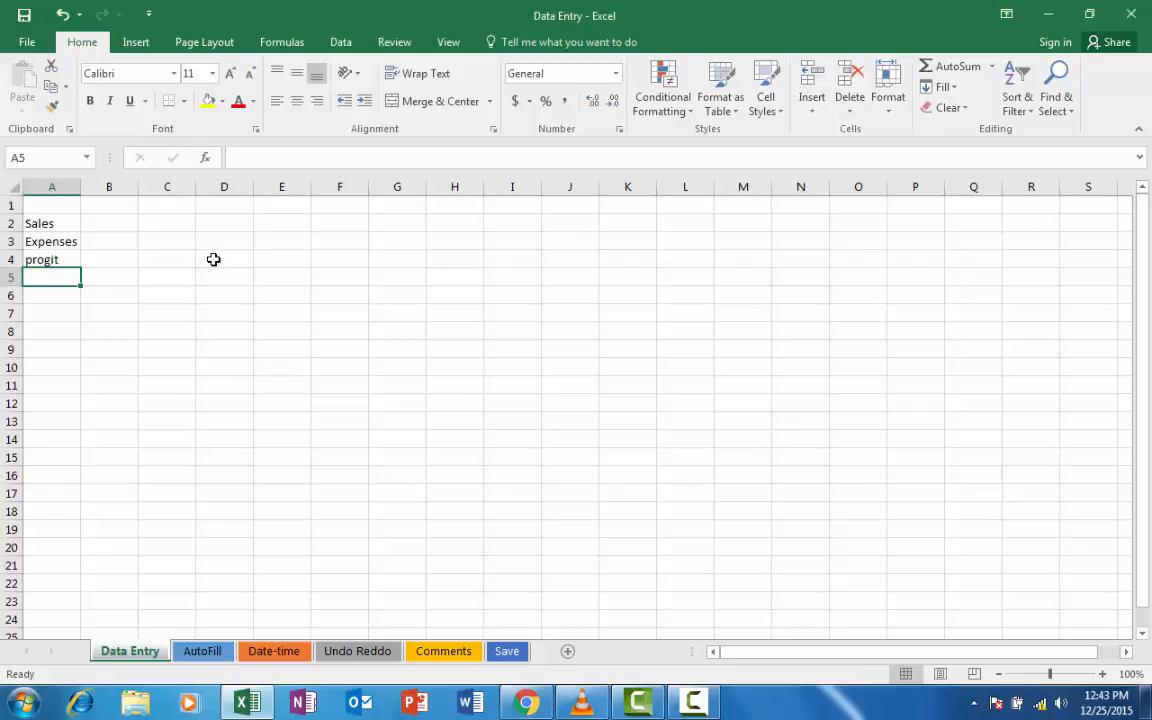
# Retype the label in cell A4 as "profit" and change its ending back so the entry reads "progit".
pyautogui.press('Up')
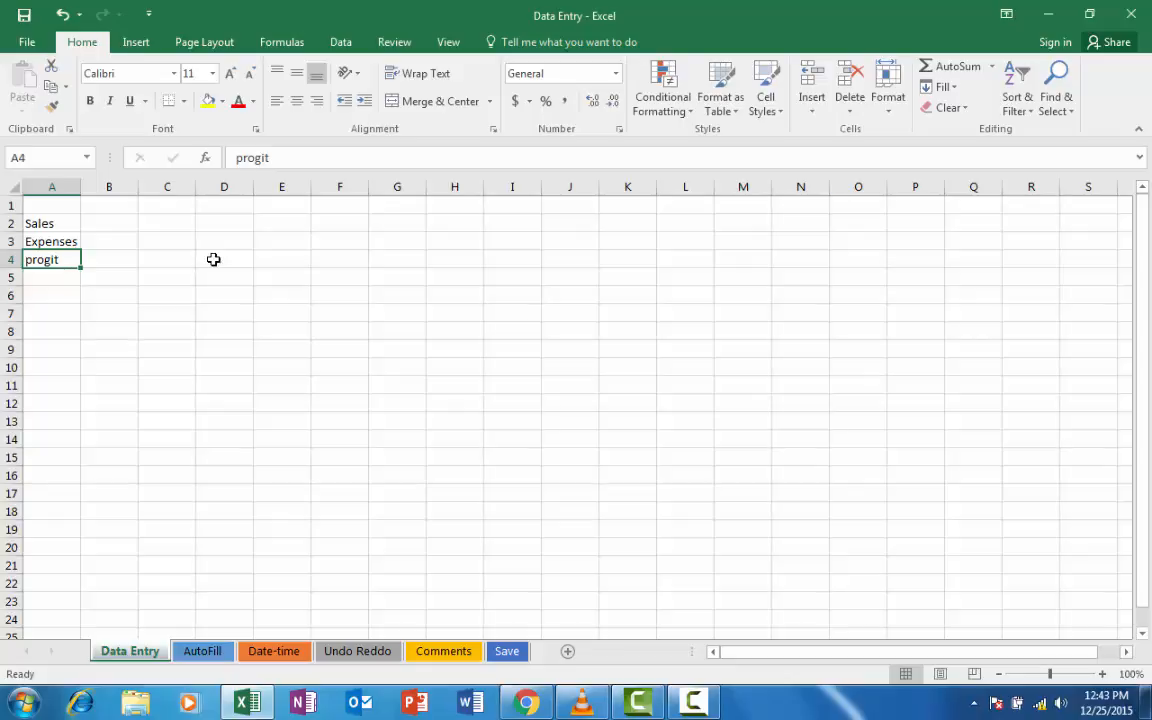
pyautogui.write('profit')
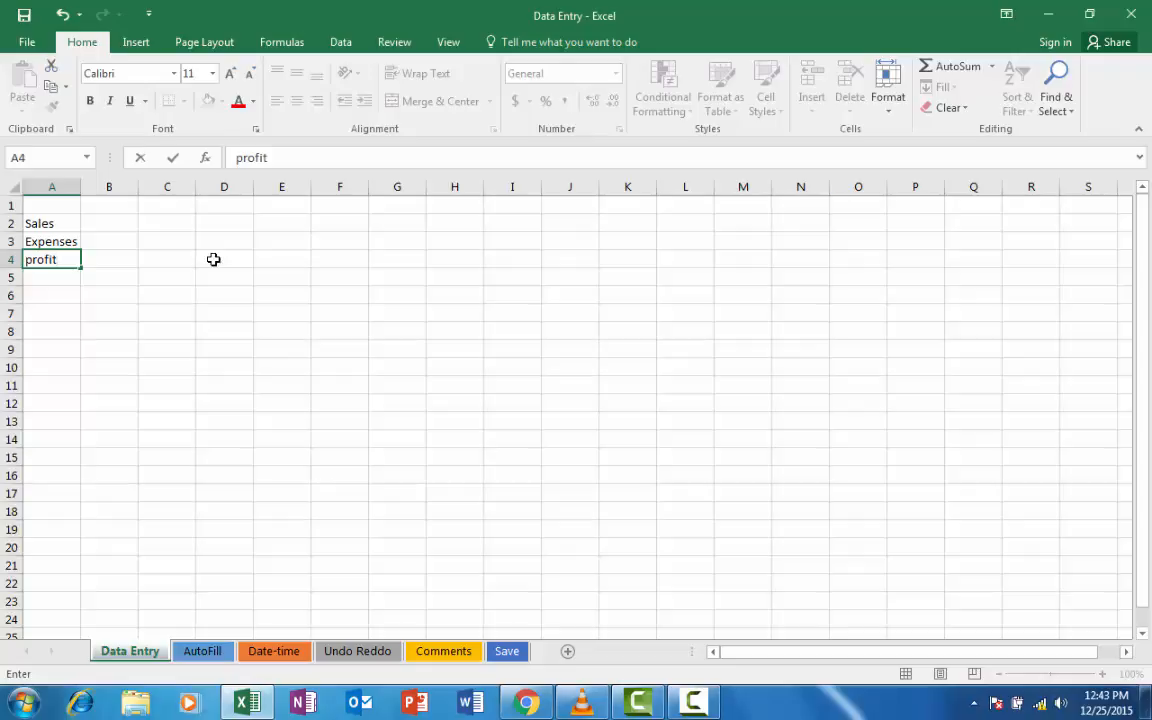
pyautogui.press('BackSpace')
pyautogui.press('BackSpace')
pyautogui.press('BackSpace')
pyautogui.write('git')
pyautogui.press('Return')
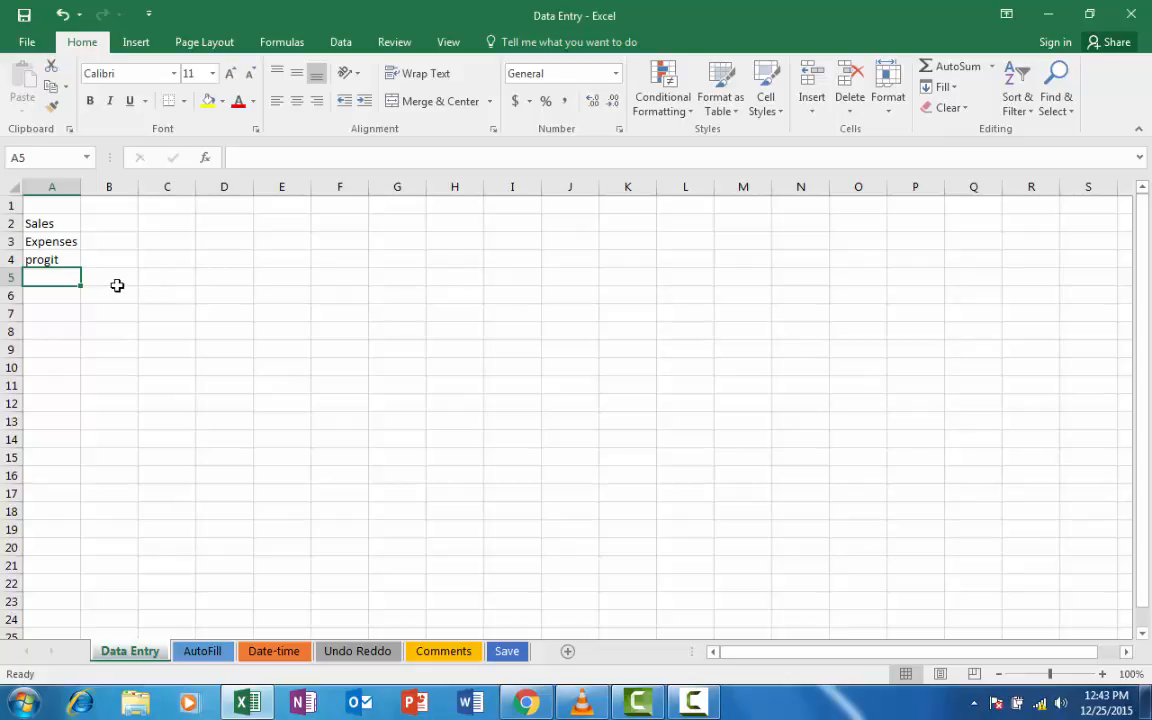
# Correct the existing text of cell A4 to "profit" in the formula bar, replacing only the wrong letter with "f".
pyautogui.press('Up')
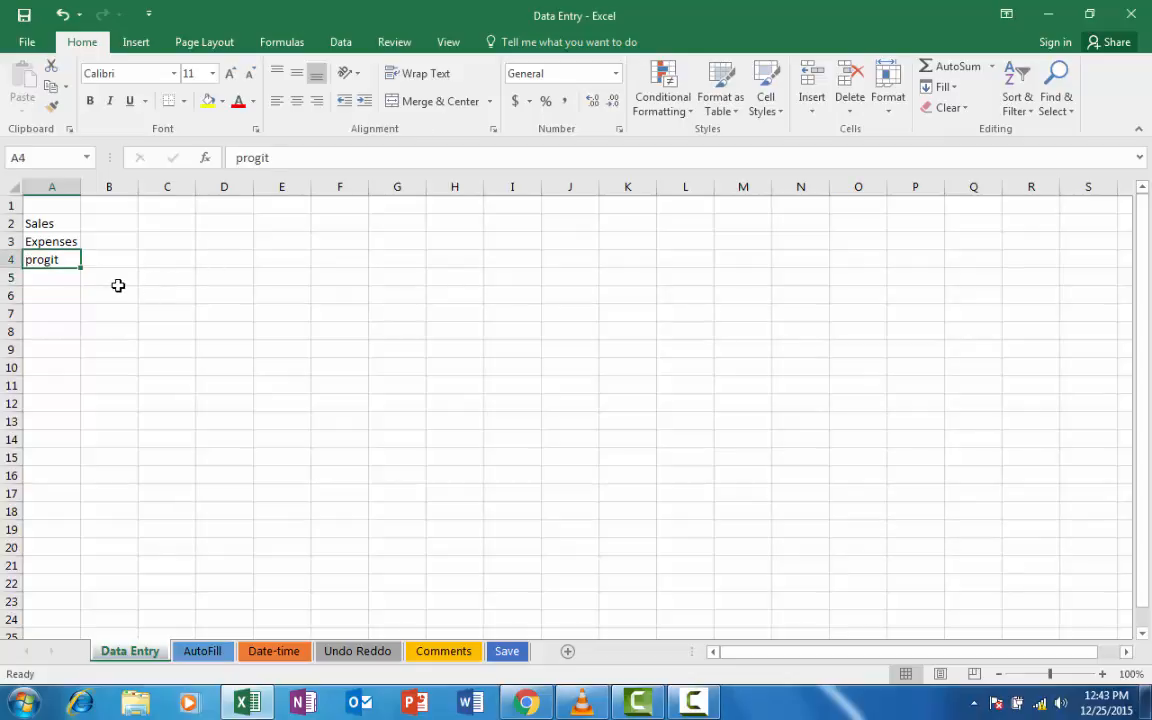
pyautogui.click(278, 162)
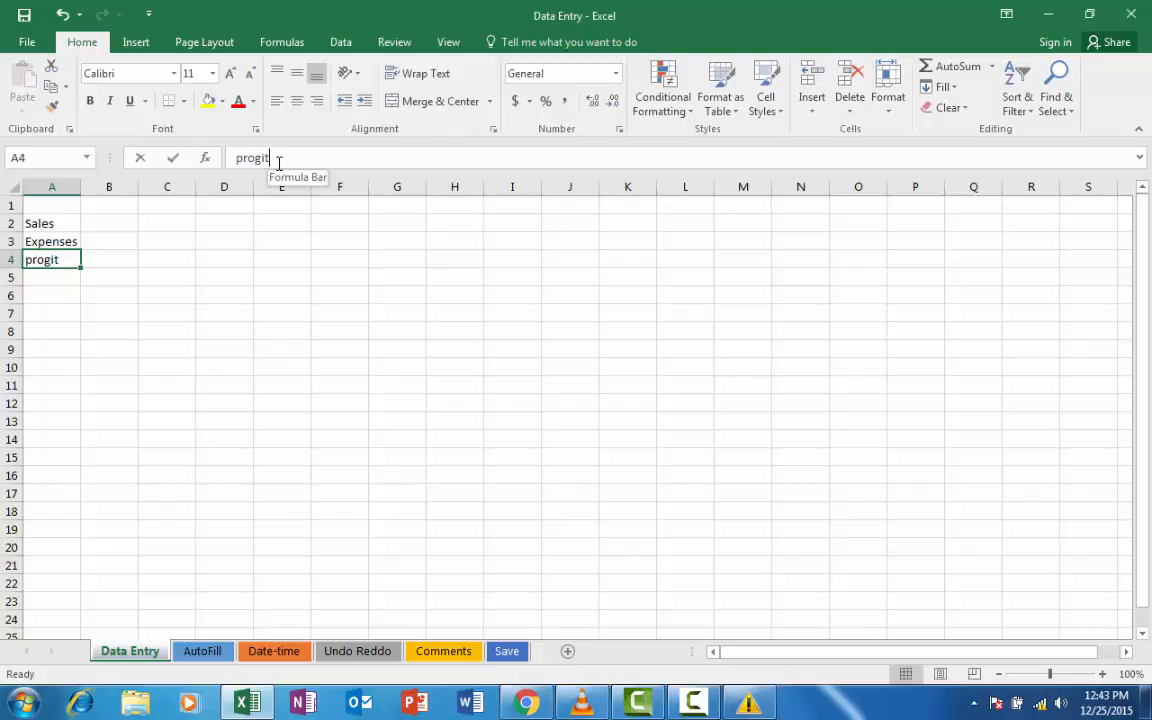
pyautogui.click(278, 162)
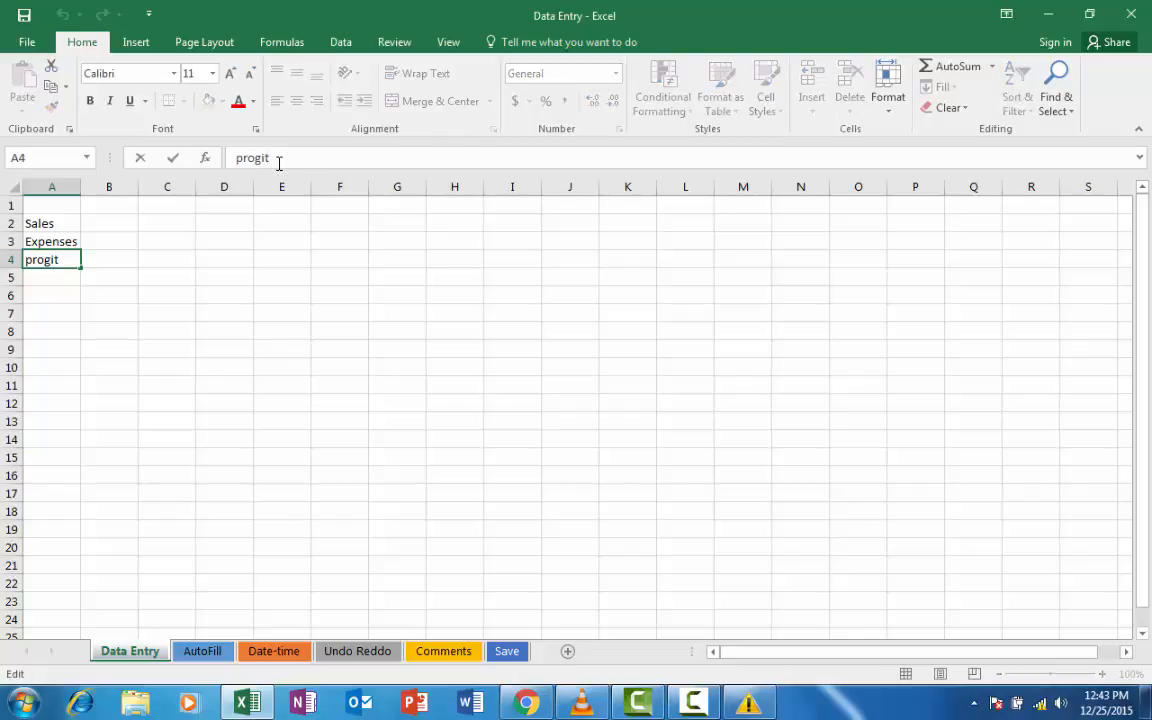
pyautogui.press('Left')
pyautogui.press('Left')
pyautogui.press('BackSpace')
pyautogui.write('f')
pyautogui.press('Return')
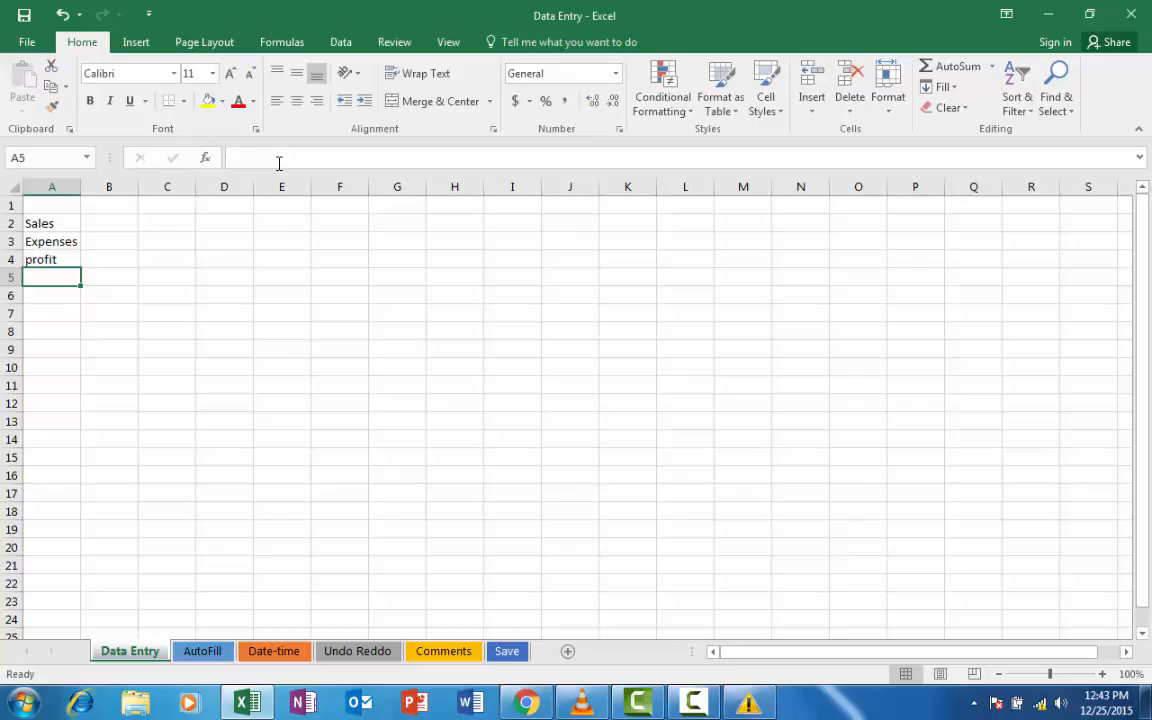
# Overwrite the label in cell A4 with "progit".
pyautogui.press('Up')
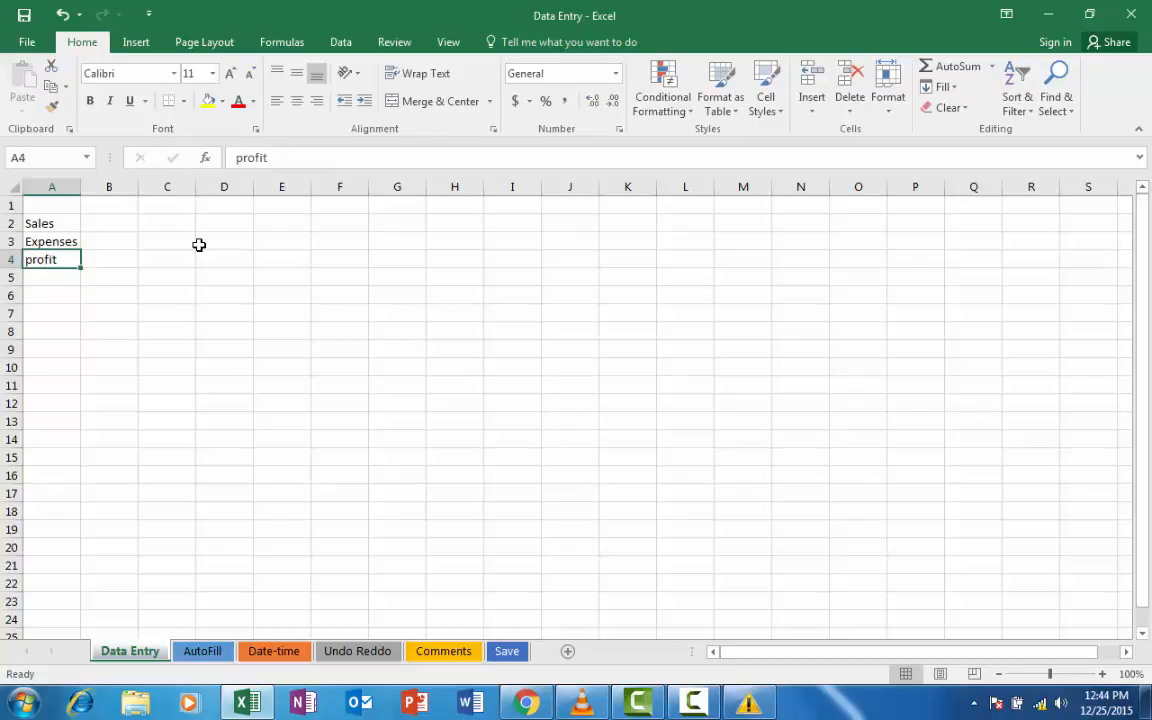
pyautogui.write('pro')
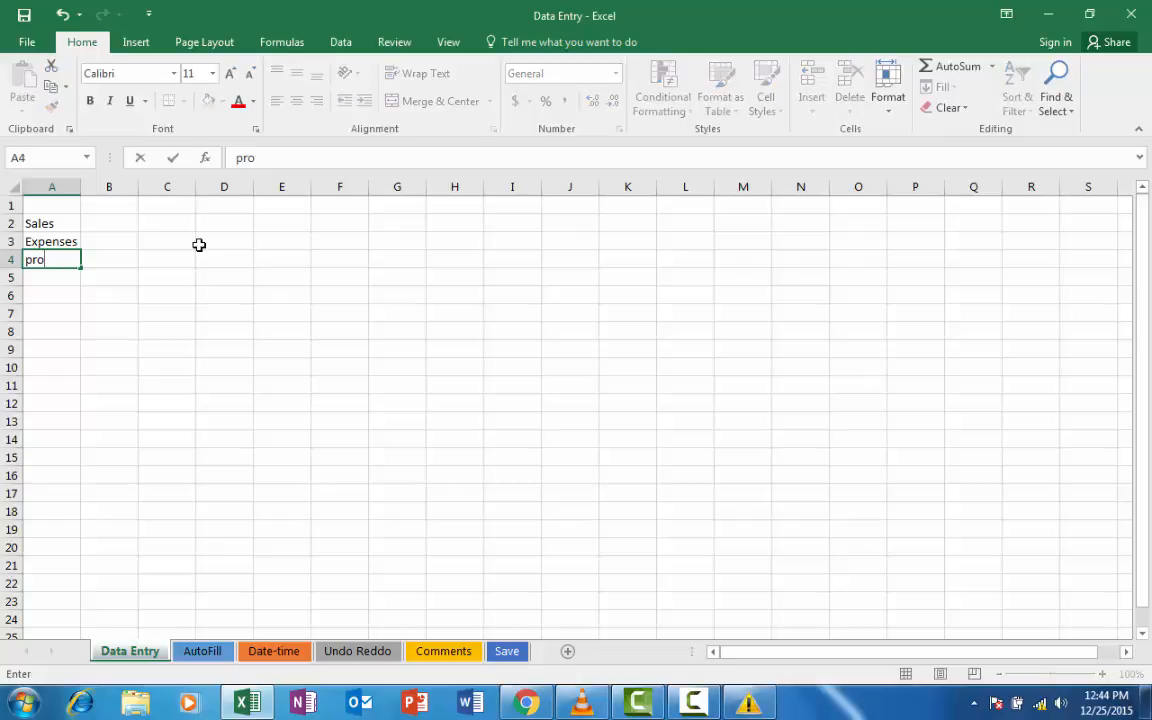
pyautogui.write('git')
pyautogui.press('Return')
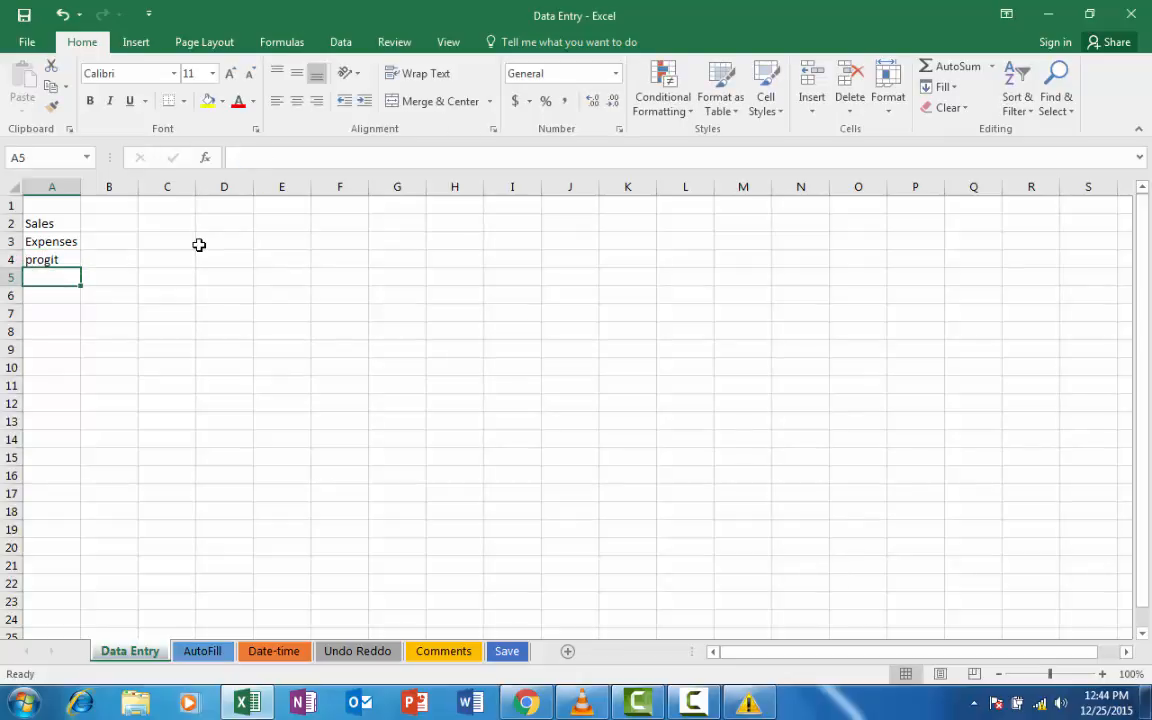
# Edit the text directly inside cell A4, replacing the "g" with "f" so it reads "profit".
pyautogui.click(67, 259)
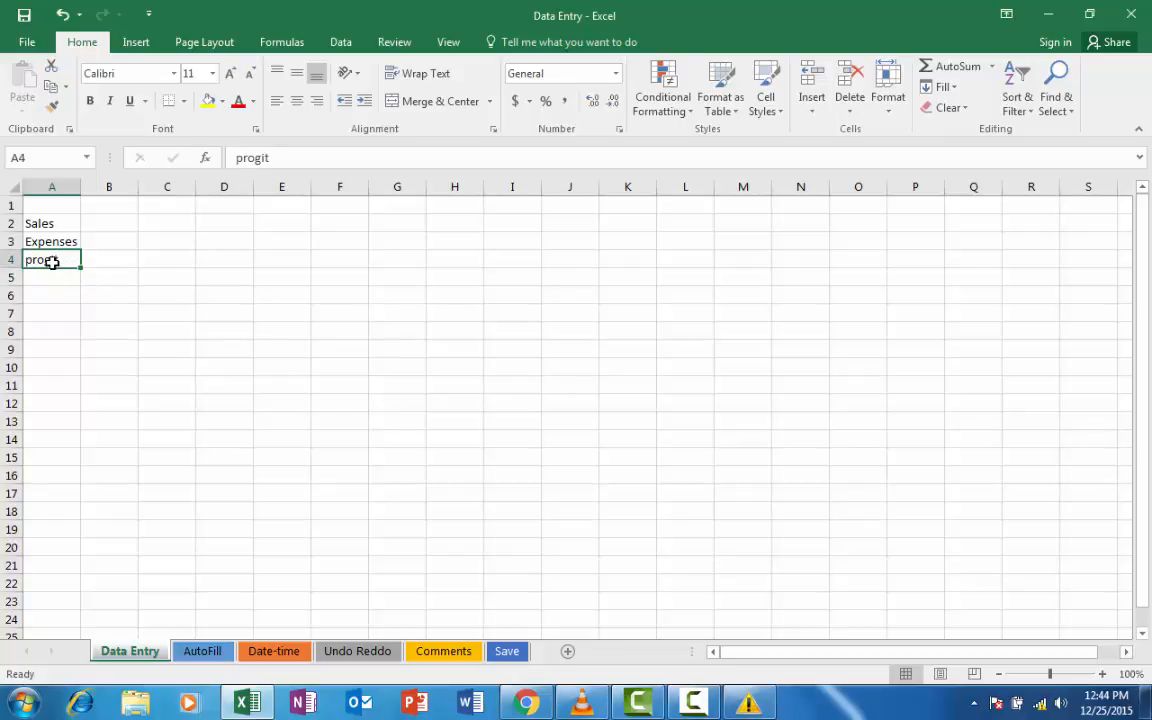
pyautogui.doubleClick(62, 260)
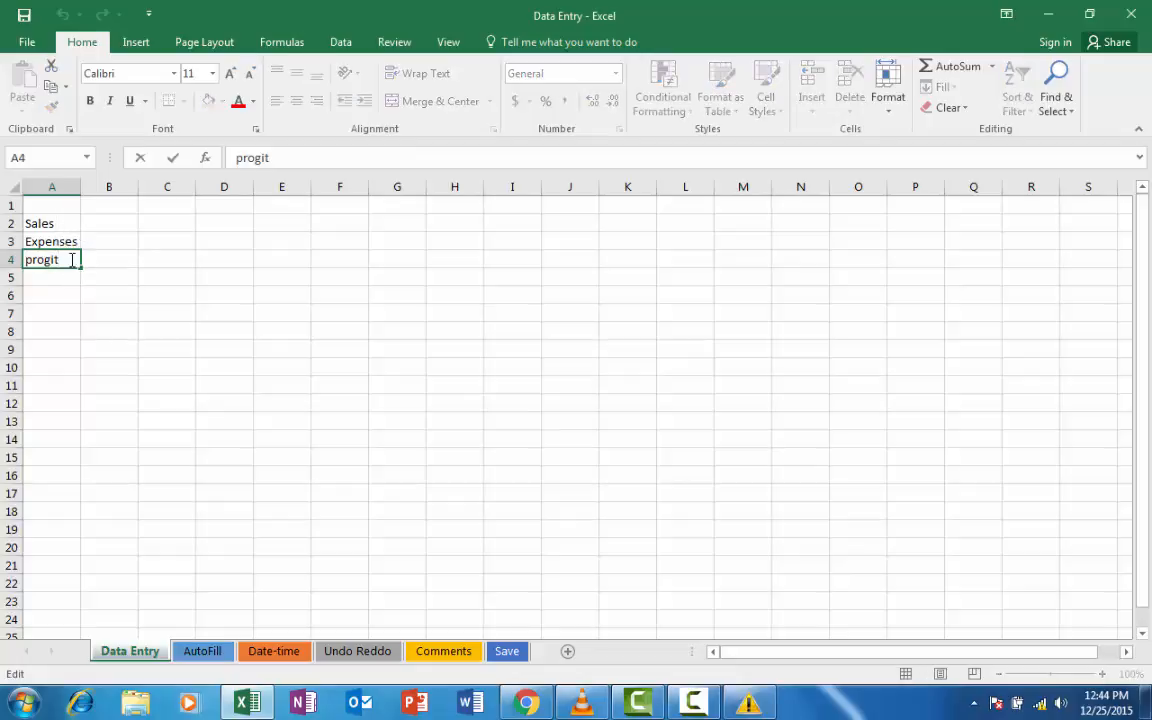
pyautogui.press('Left')
pyautogui.press('Left')
pyautogui.press('BackSpace')
pyautogui.write('f')
pyautogui.press('Return')
# Enter the misspelled label "progit" in cell A4 again.
pyautogui.click(71, 260)
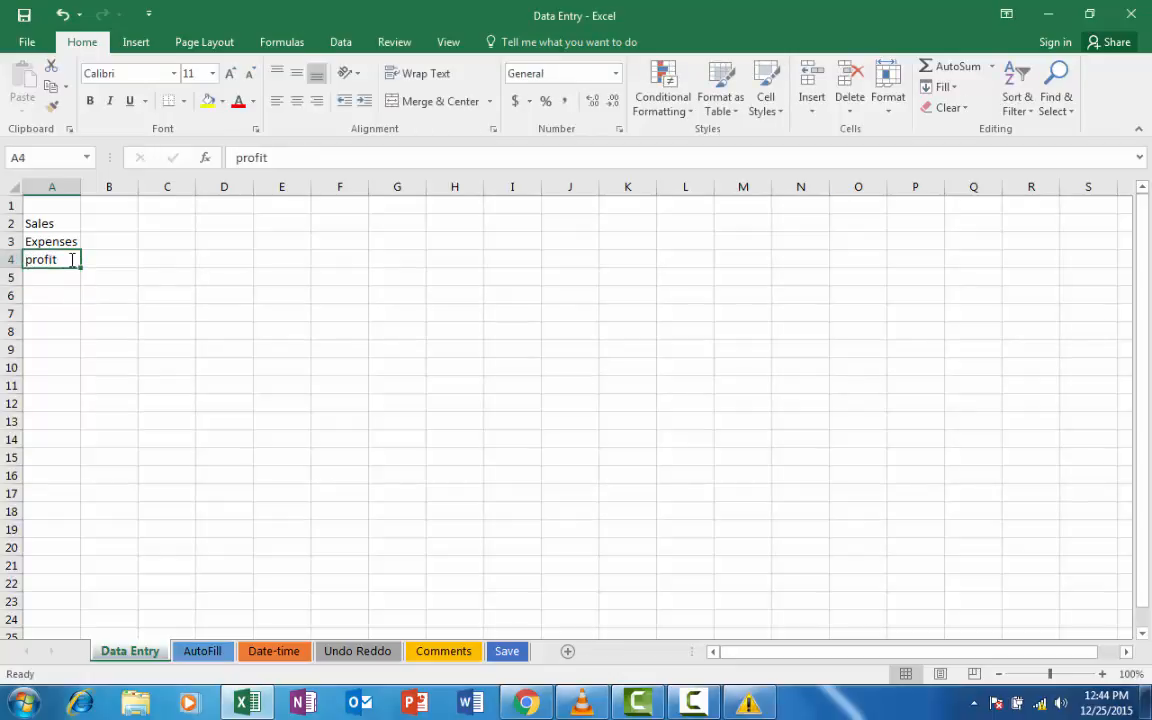
pyautogui.write('pro')
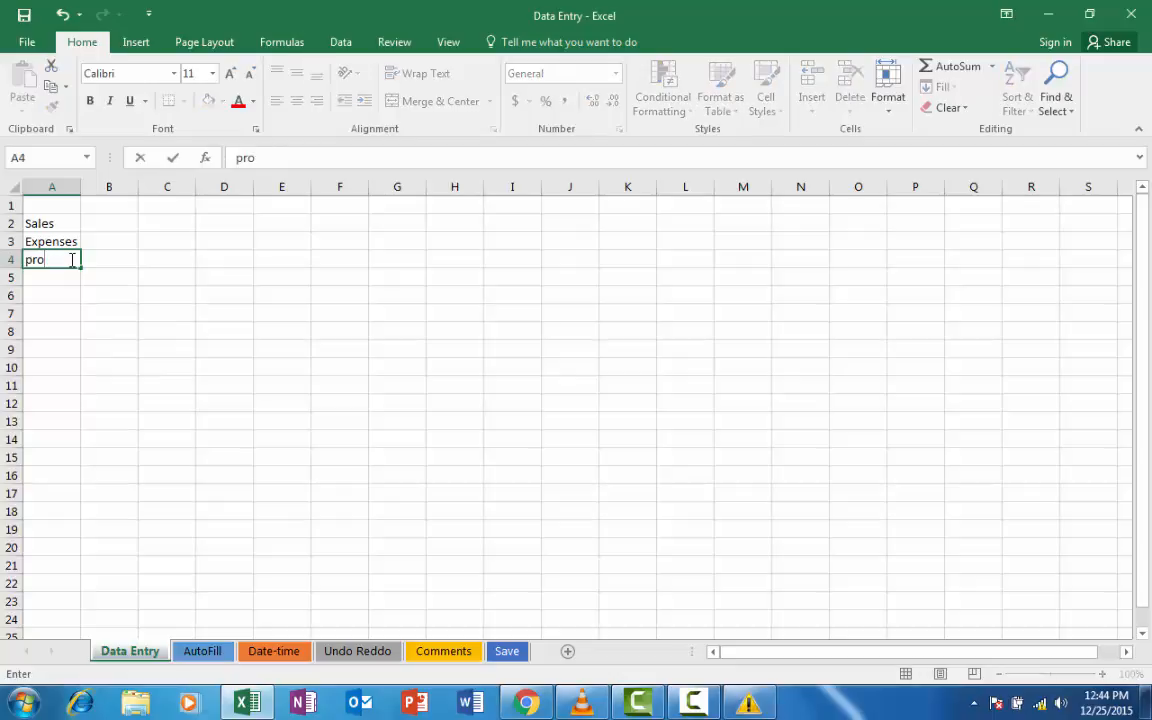
pyautogui.write('git')
pyautogui.press('Return')
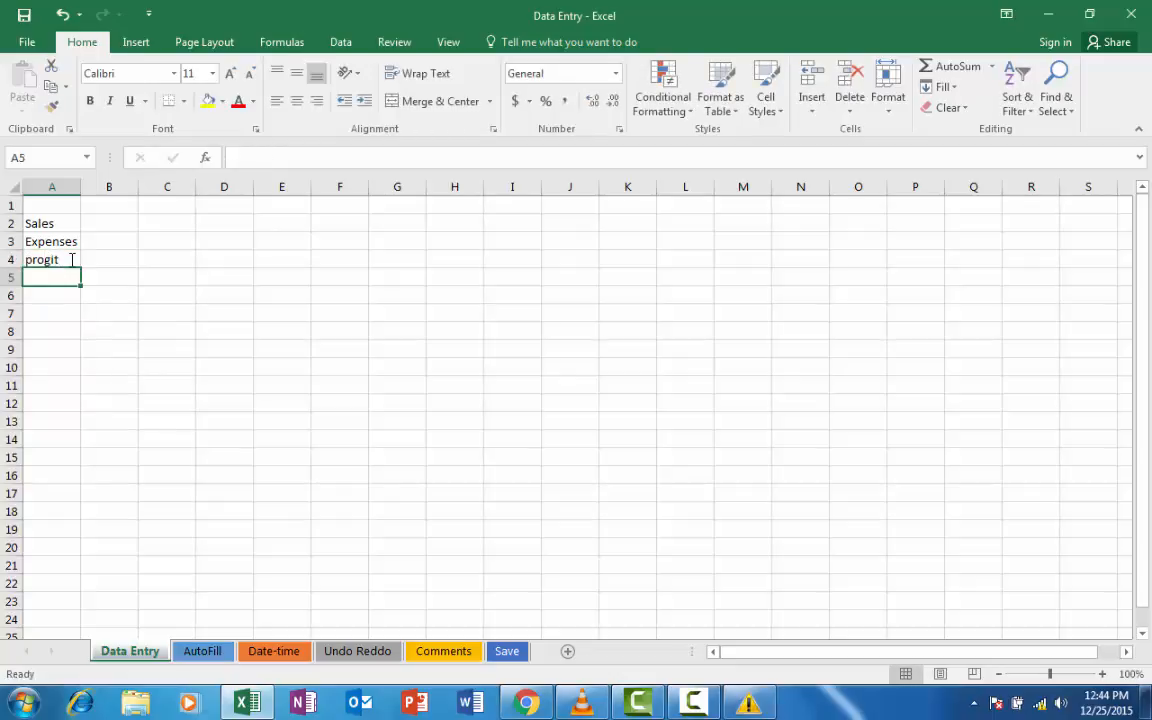
# Fix the misspelled label in cell A4 to "profit" by editing the cell contents in place.
pyautogui.click(71, 260)
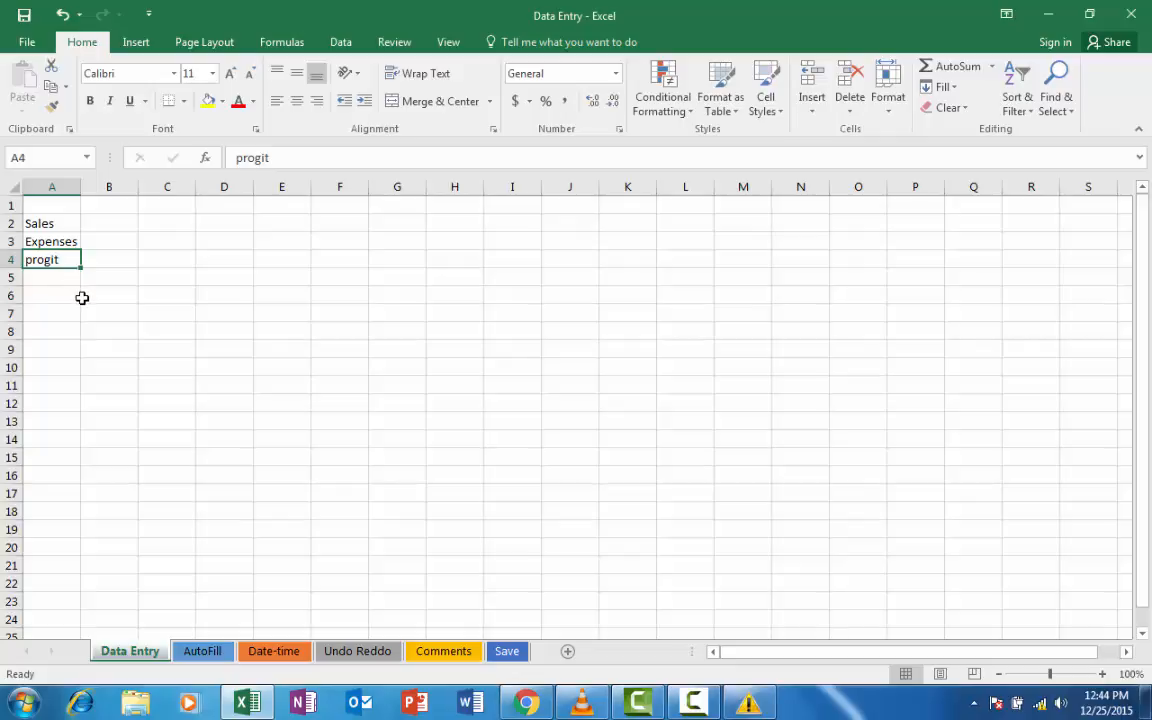
pyautogui.press('F2')
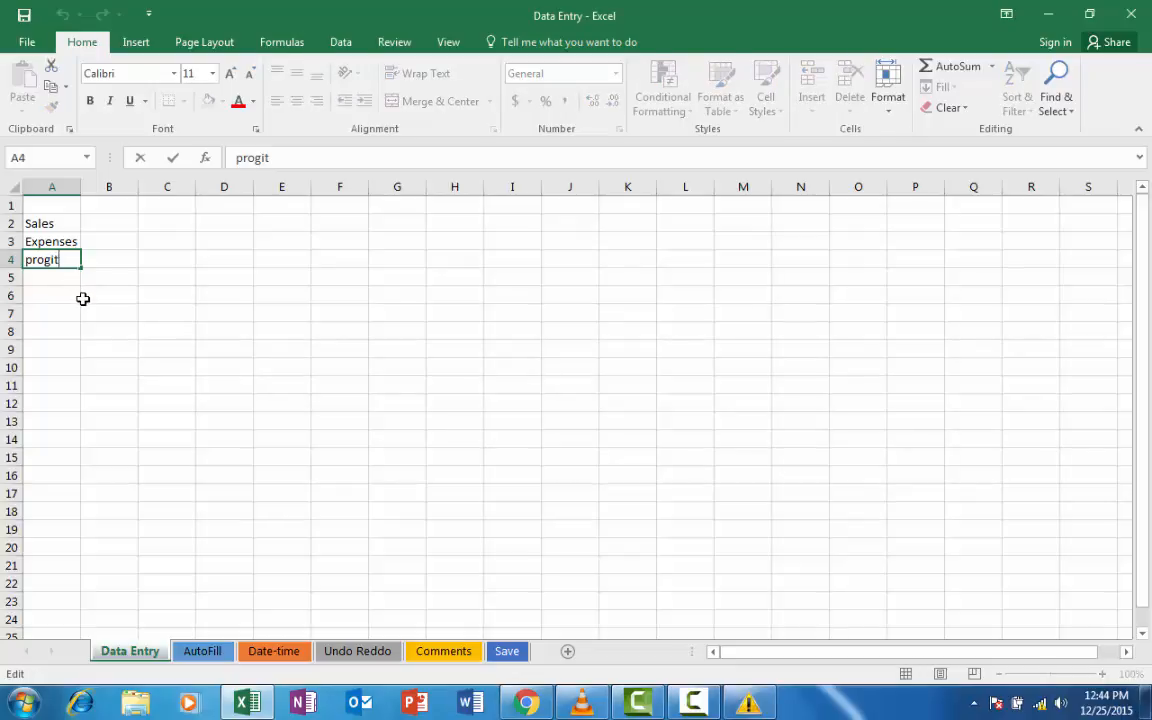
pyautogui.press('Left')
pyautogui.press('Left')
pyautogui.press('Right')
pyautogui.press('Right')
pyautogui.press('Left')
pyautogui.press('Left')
pyautogui.press('BackSpace')
pyautogui.write('f')
pyautogui.press('Return')
# Enter 150, 450 and "65o" across the Sales row in cells B2, C2 and D2.
pyautogui.press('Up')
pyautogui.press('Up')
pyautogui.press('Up')
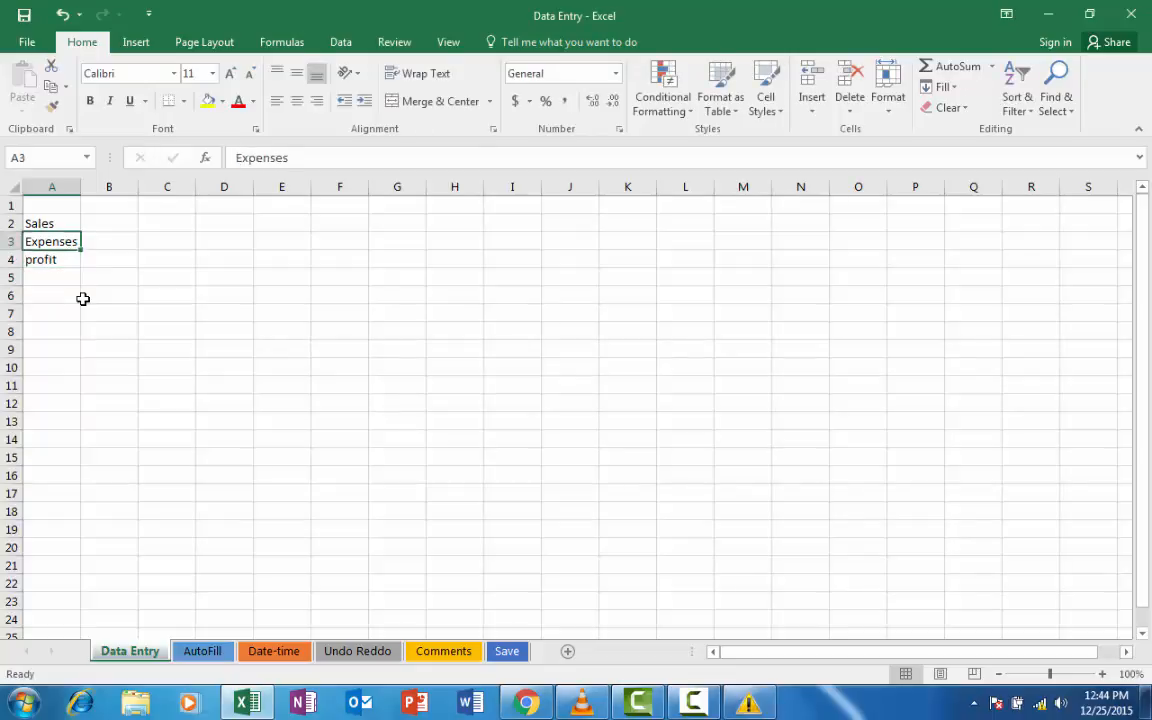
pyautogui.press('Right')
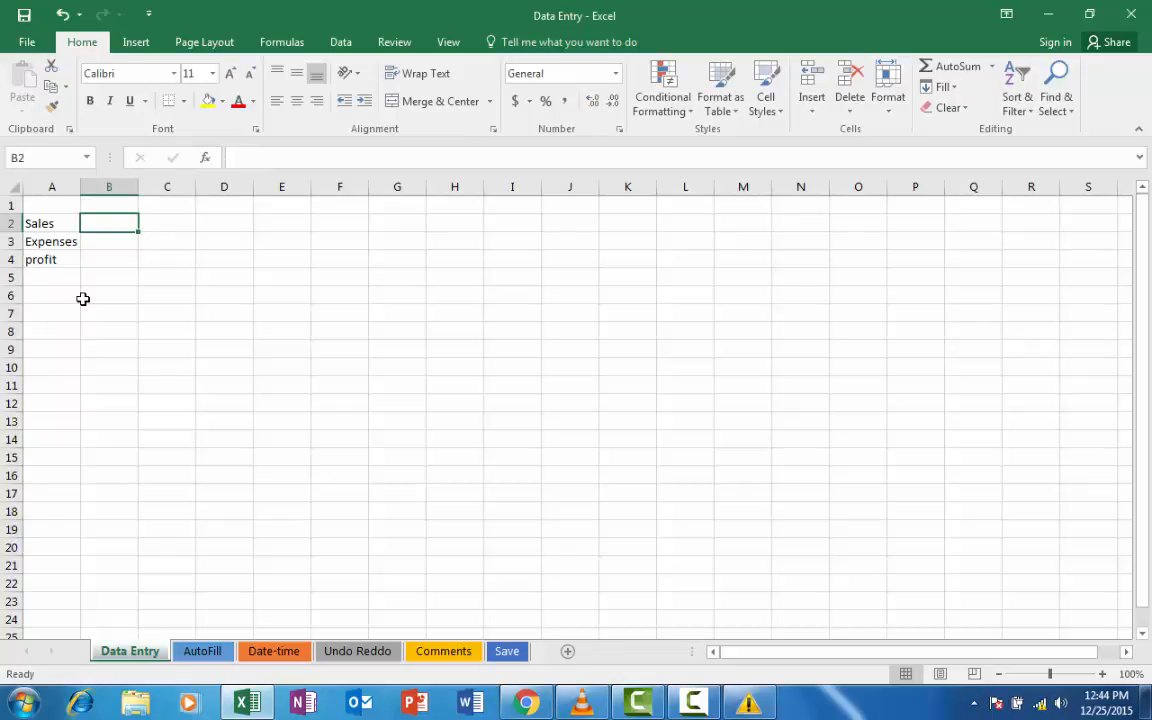
pyautogui.write('150')
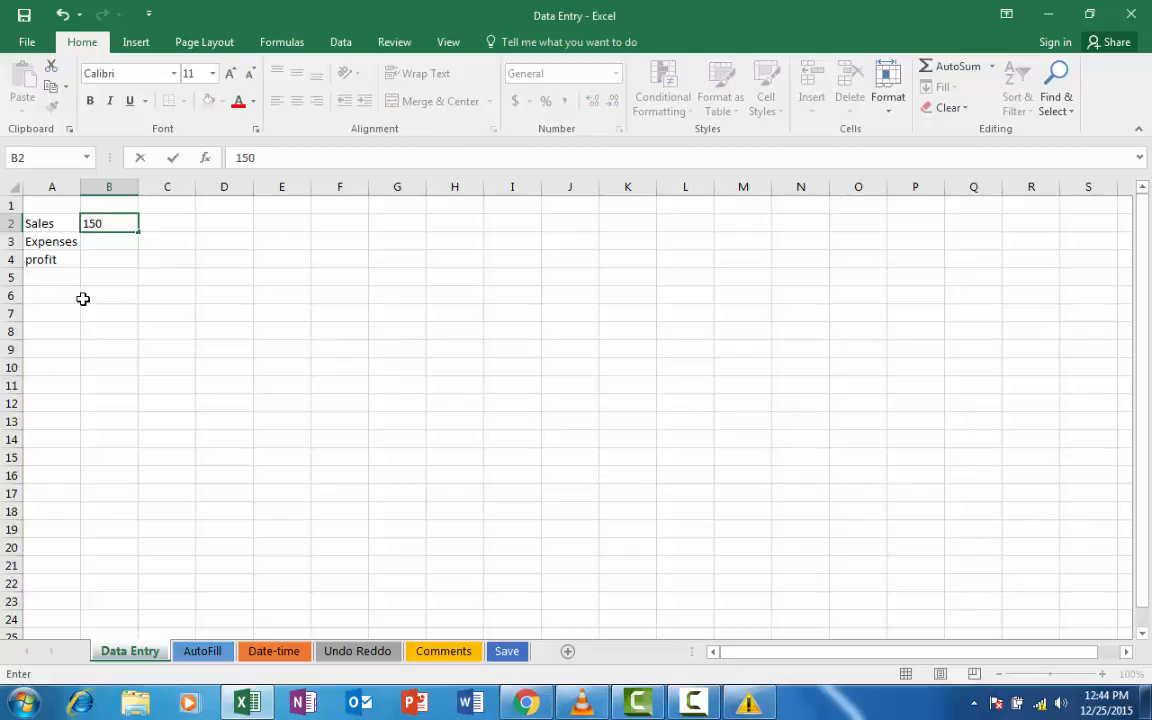
pyautogui.press('Tab')
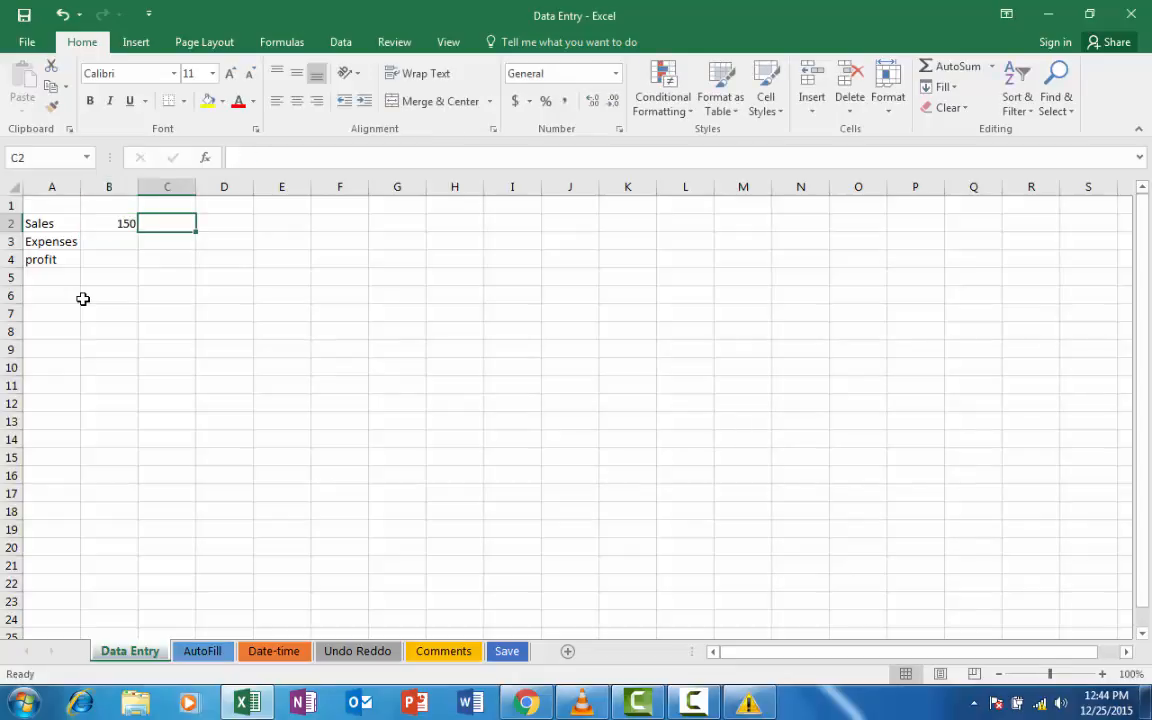
pyautogui.write('45')
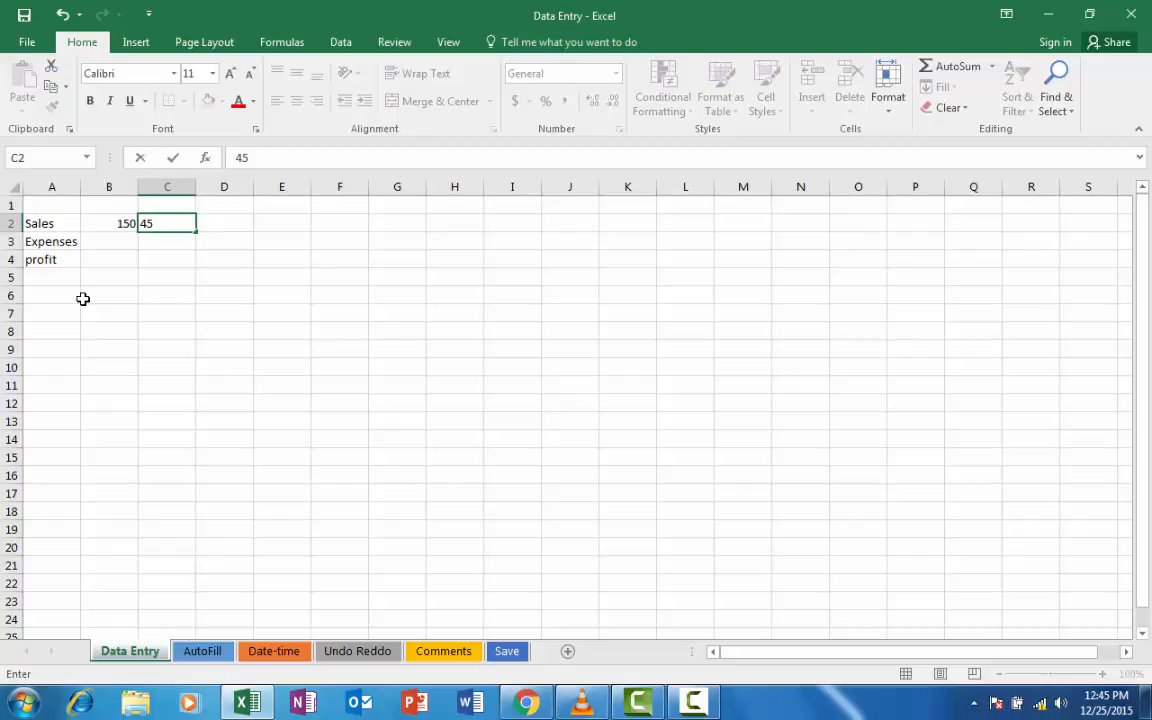
pyautogui.write('0')
pyautogui.press('Tab')
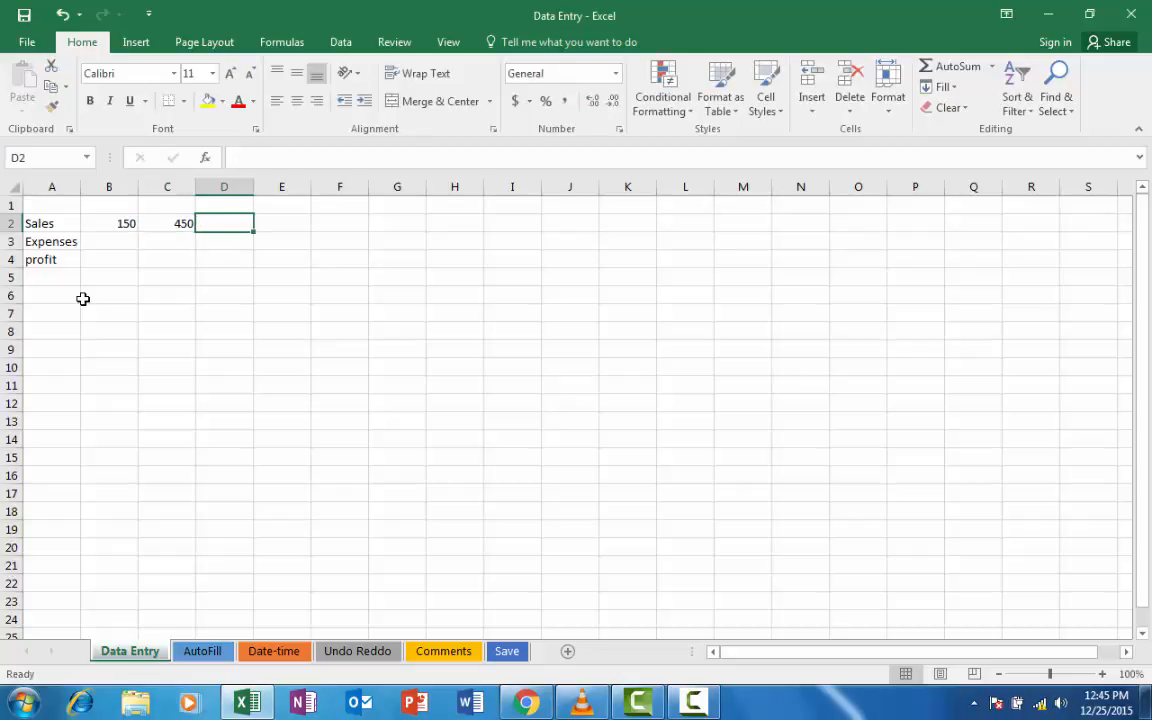
pyautogui.write('65')
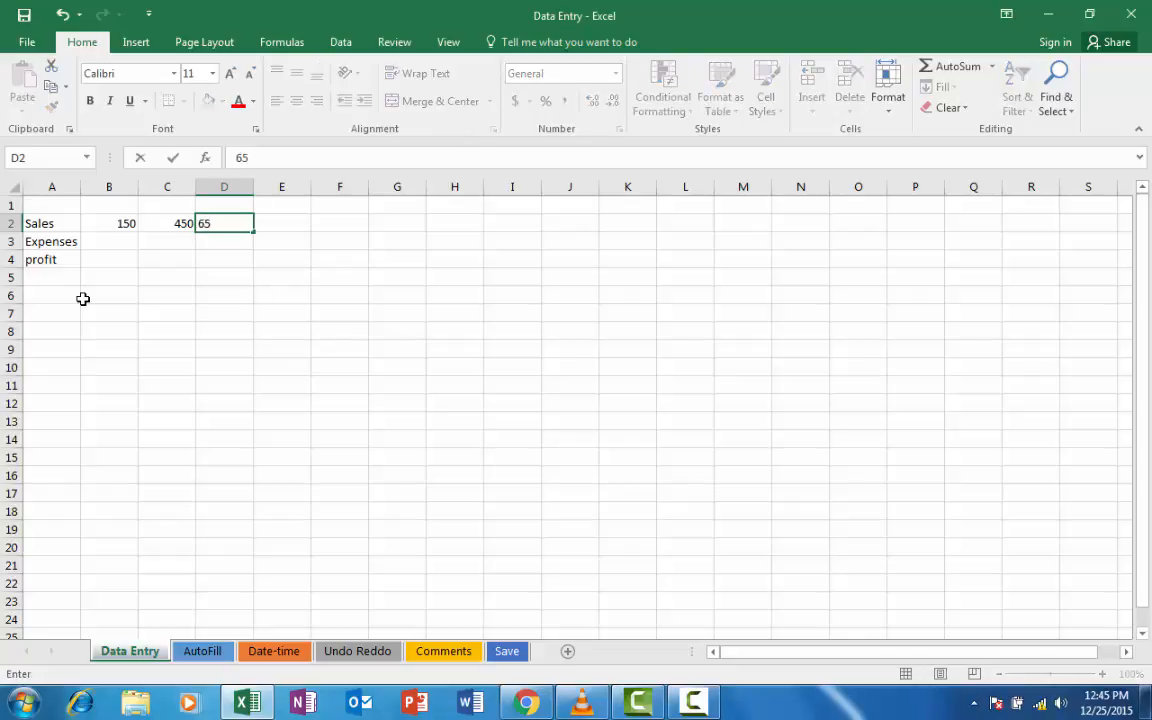
pyautogui.write('o')
pyautogui.press('Return')
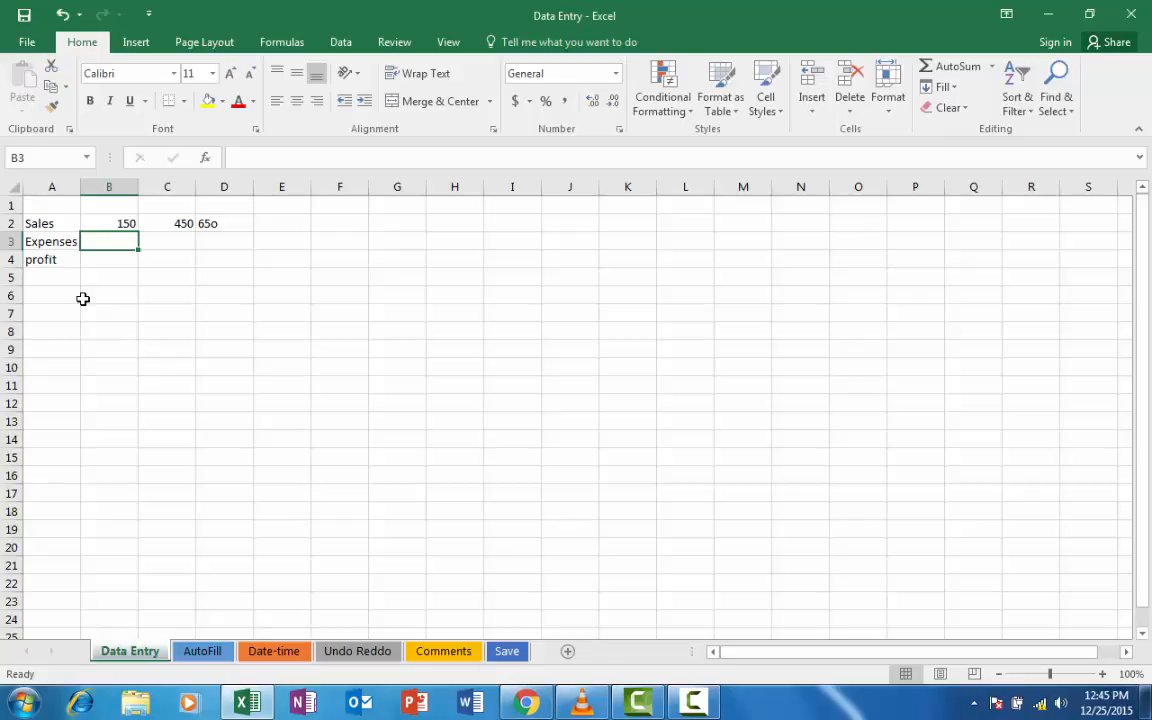
# Replace the text entry in cell D2 with the number 650.
pyautogui.press('Up')
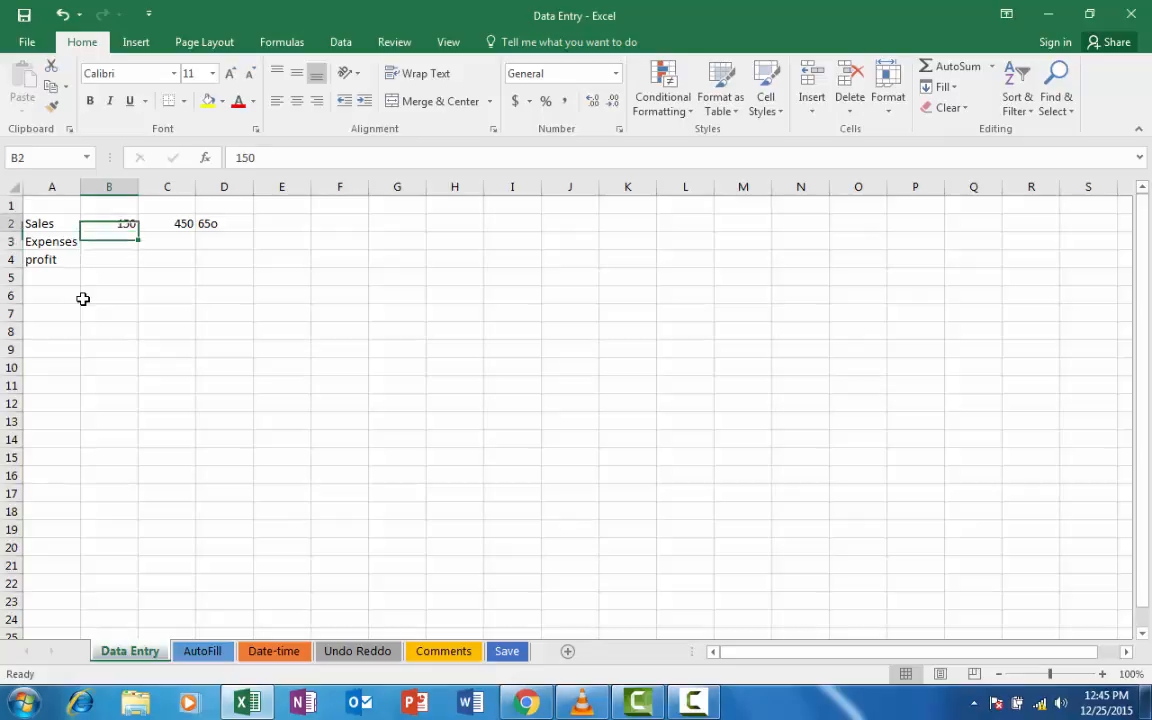
pyautogui.press('Right')
pyautogui.press('Right')
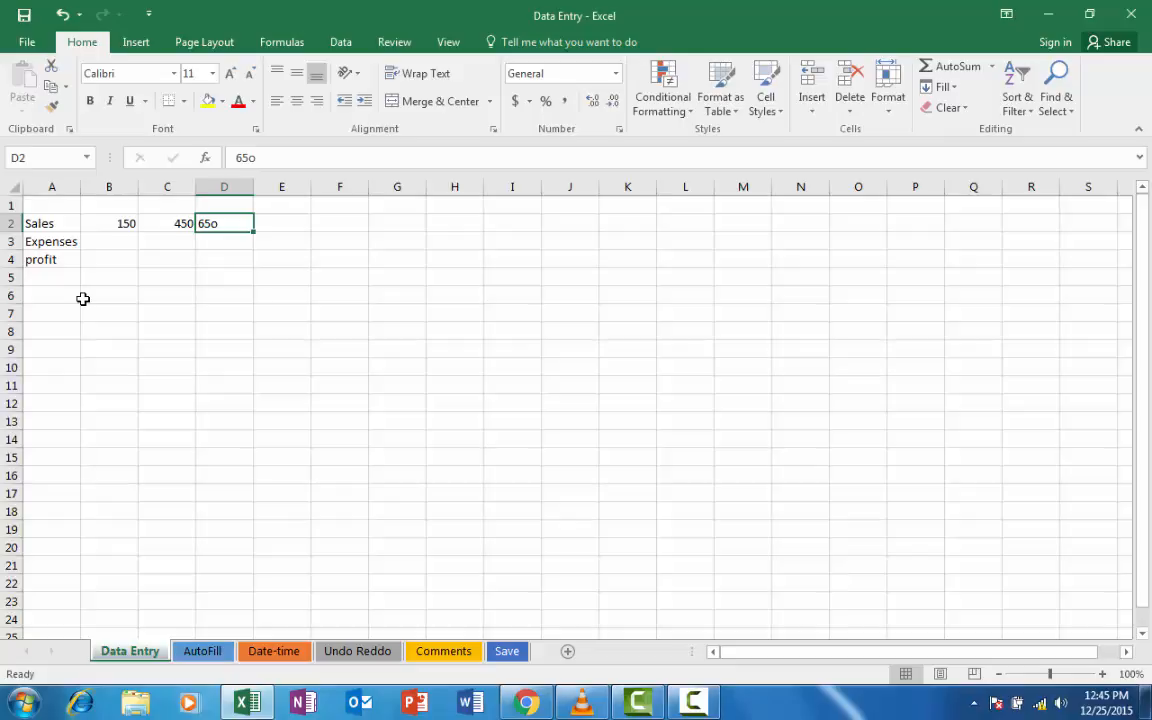
pyautogui.write('650')
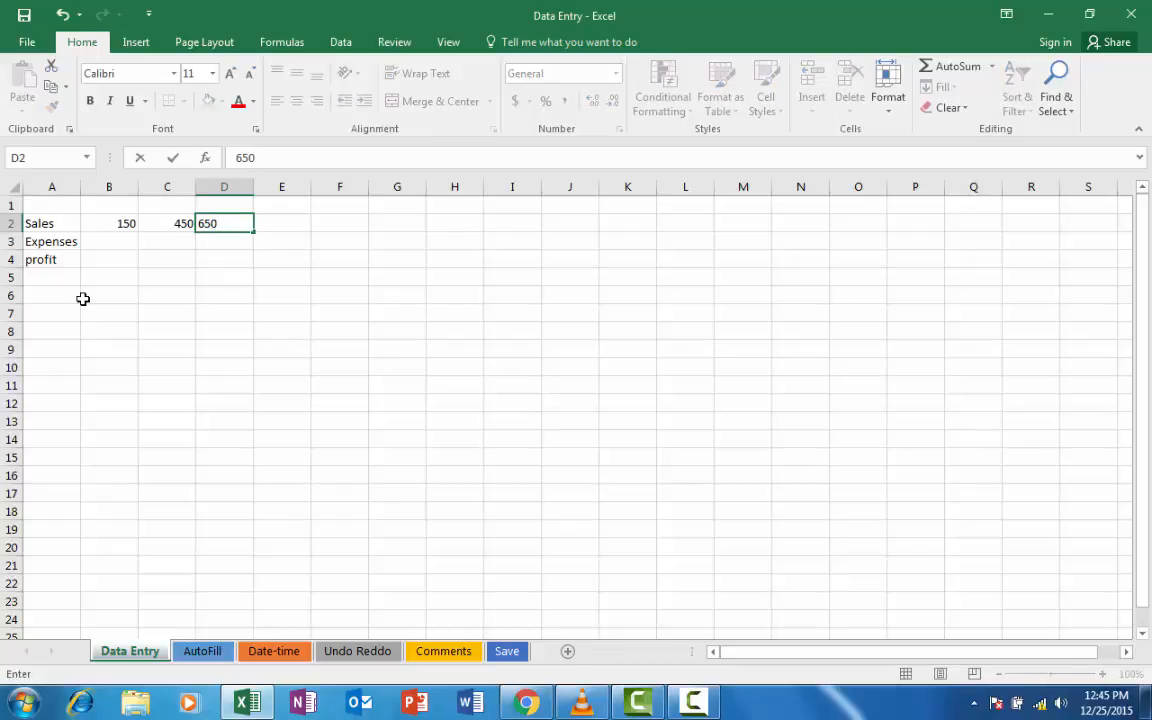
pyautogui.press('Return')
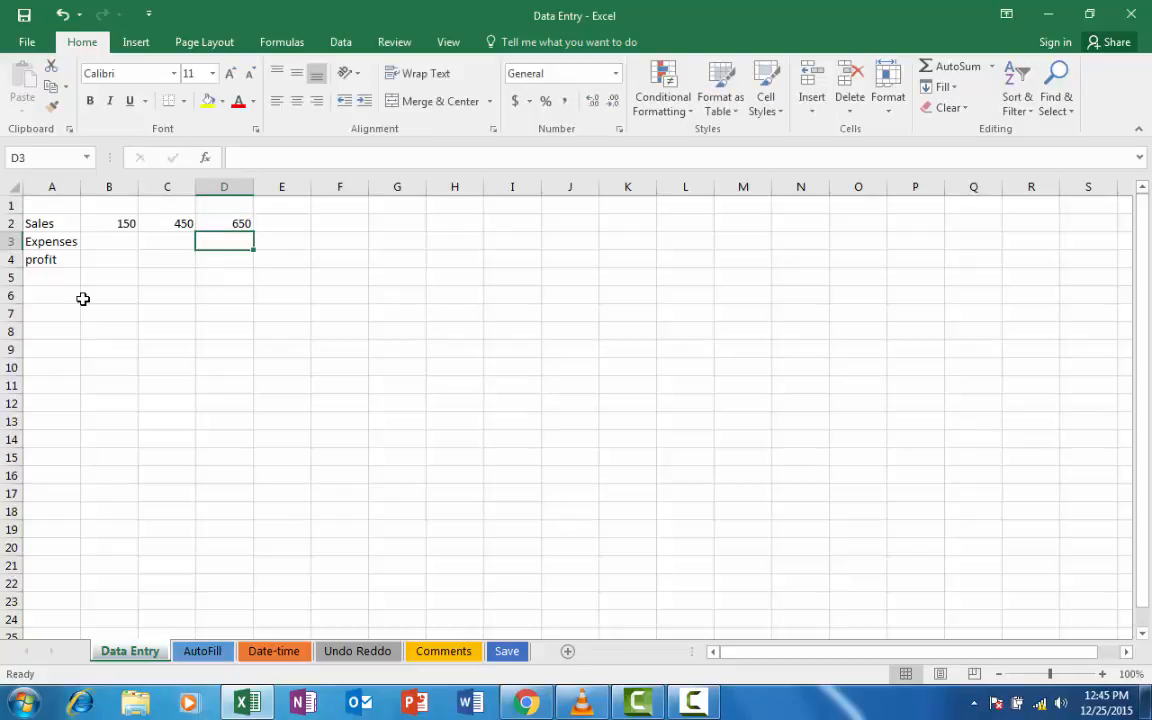